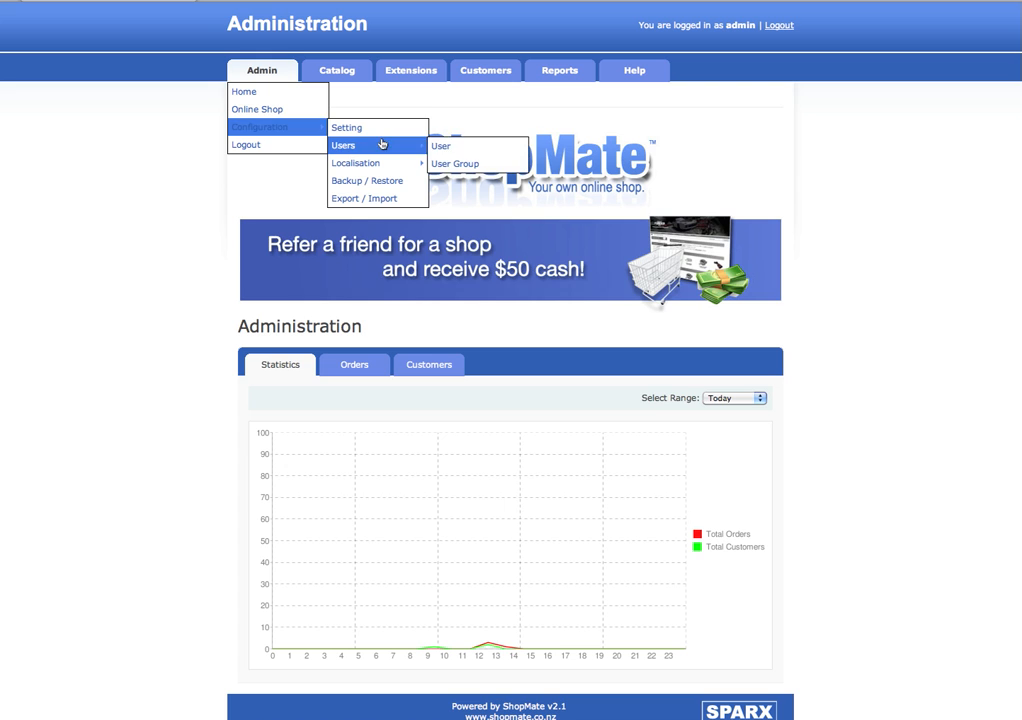
Step: Open the Users list and start a new user entry
left_click(447, 144)
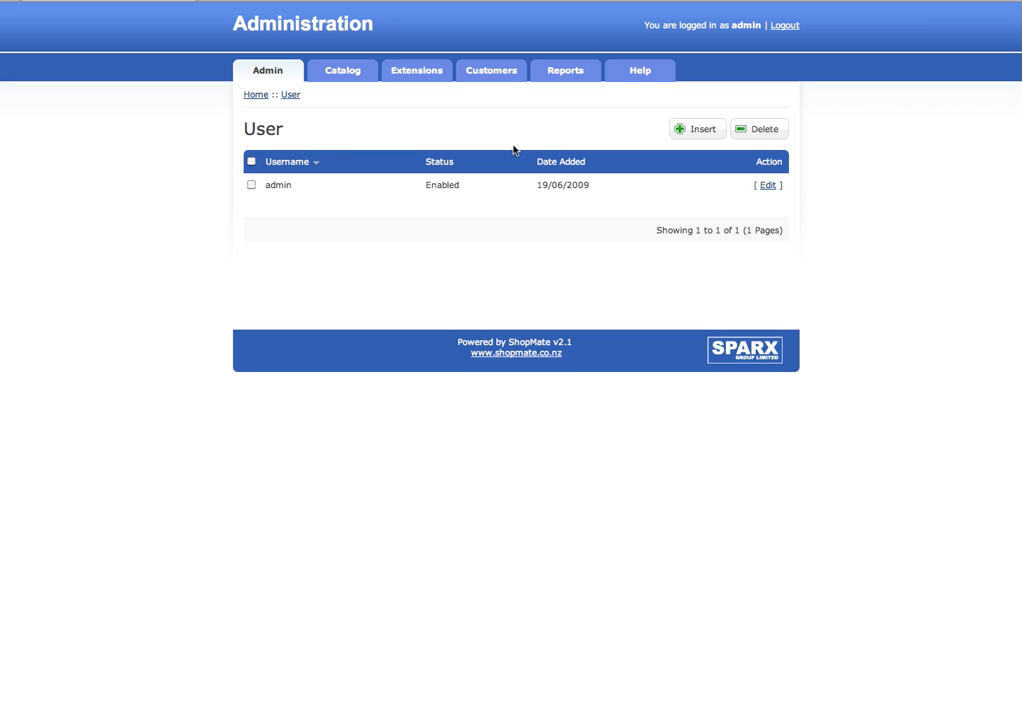
left_click(688, 130)
Step: Enter username 'newuser', the user's first and last name, and their e-mail address
left_click(416, 198)
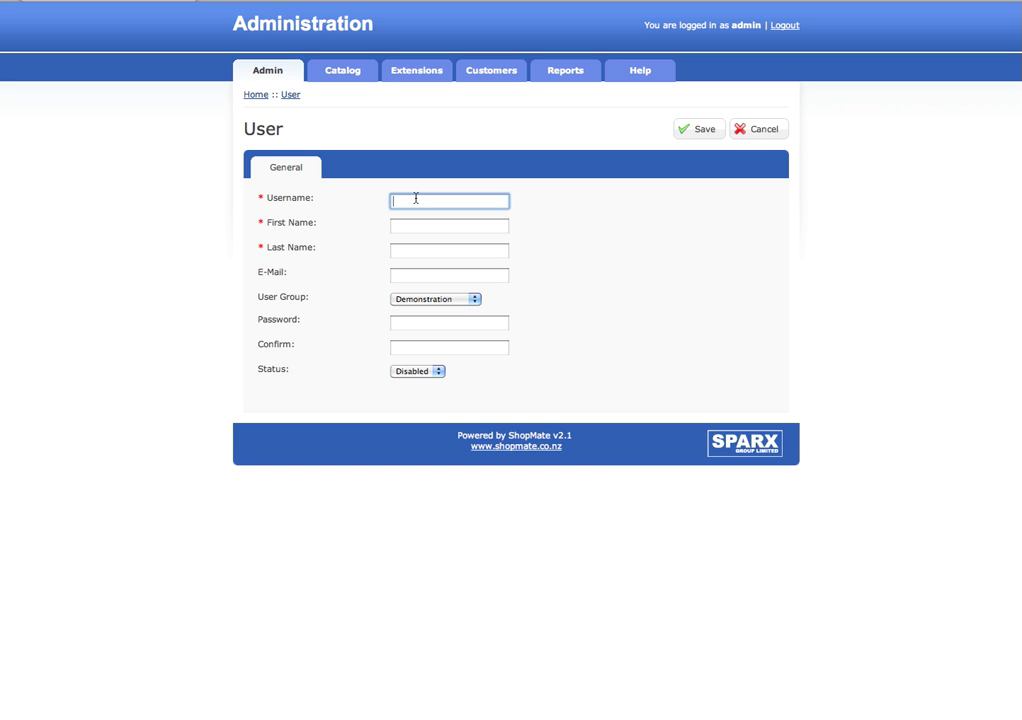
type("newuser")
key("Tab")
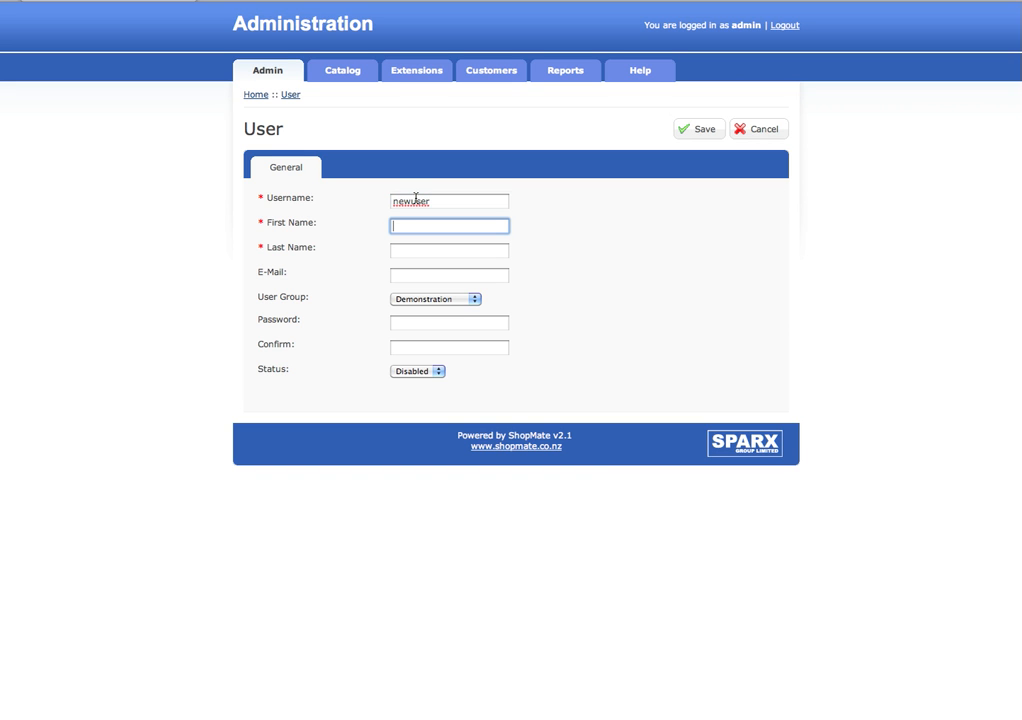
type("New")
key("Tab")
type("User")
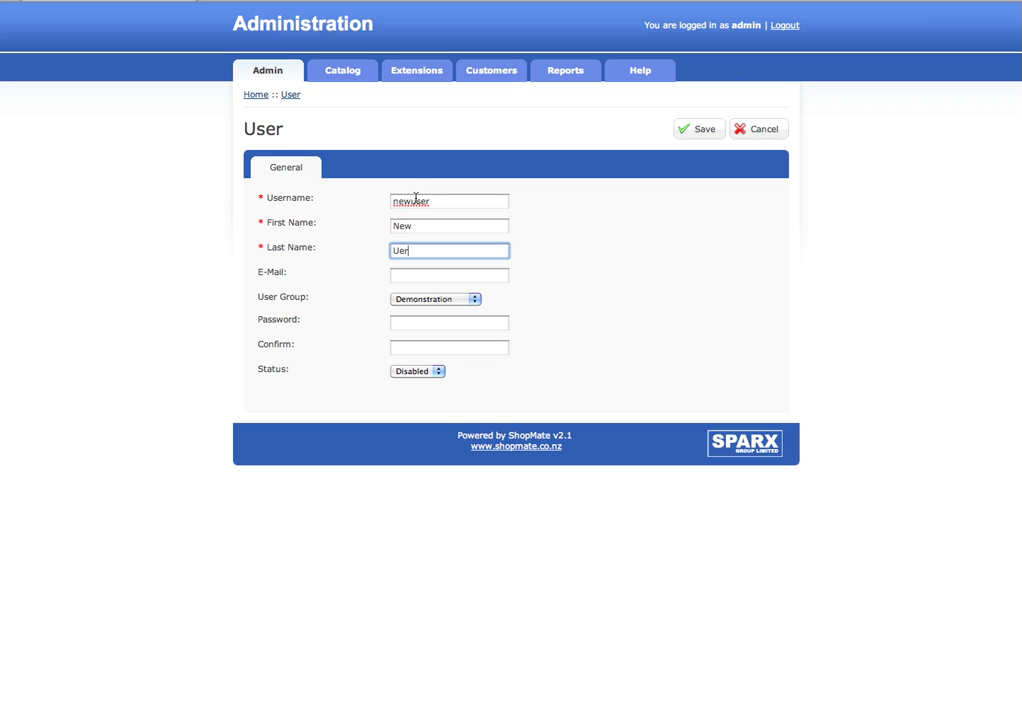
key("Tab")
type("new@new.com")
key("Tab")
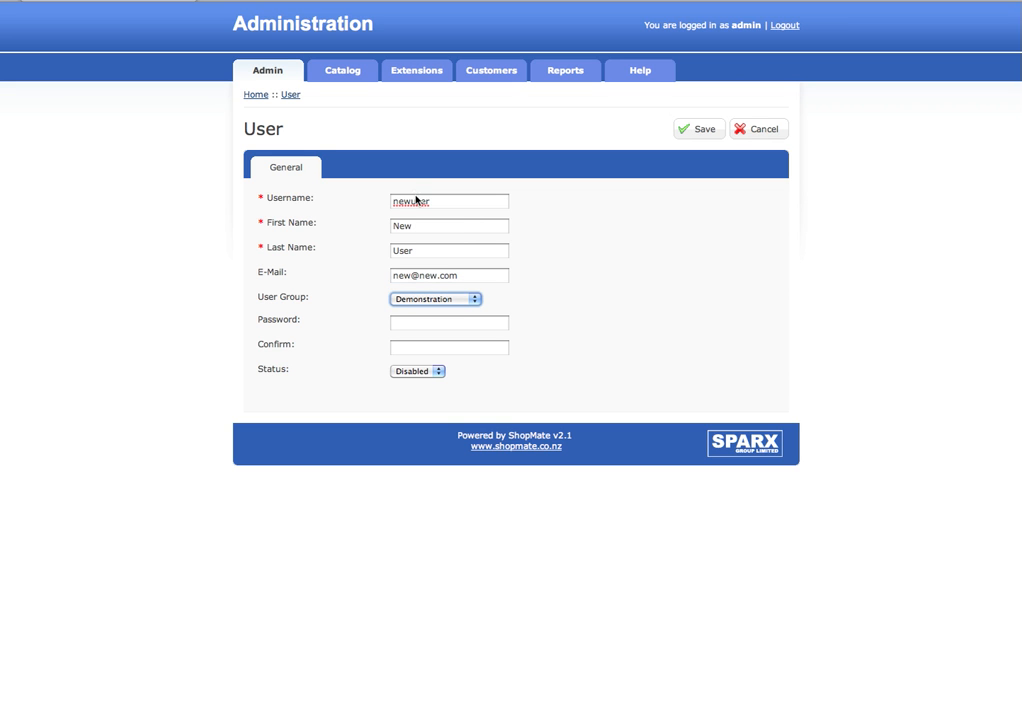
Step: Assign the new user to the Top Administrator group
left_click(460, 302)
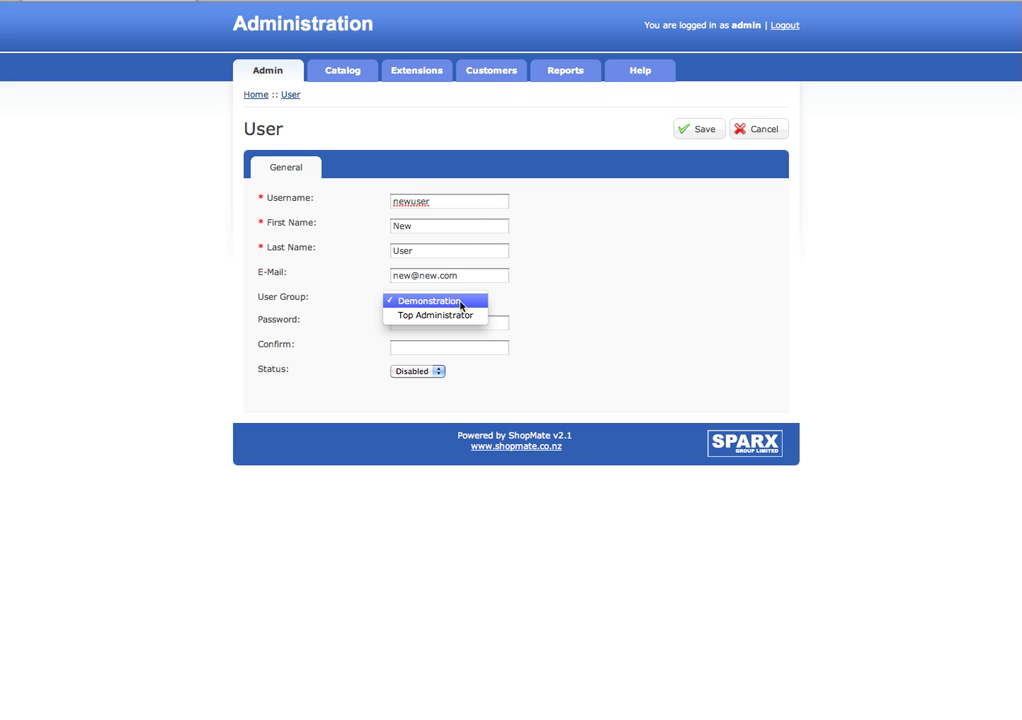
left_click(457, 317)
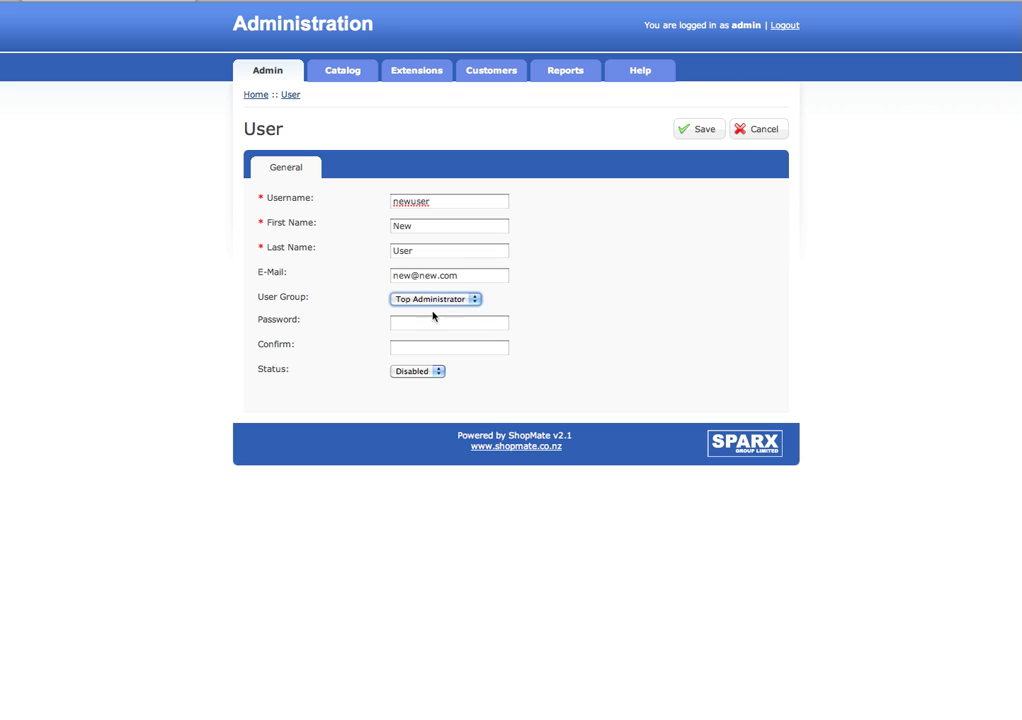
left_click(459, 302)
left_click(452, 286)
left_click(477, 301)
left_click(471, 315)
Step: Set and confirm the account password, set Status to Enabled, and save the user
left_click(464, 322)
type("•••••••")
key("Tab")
type("•••••••")
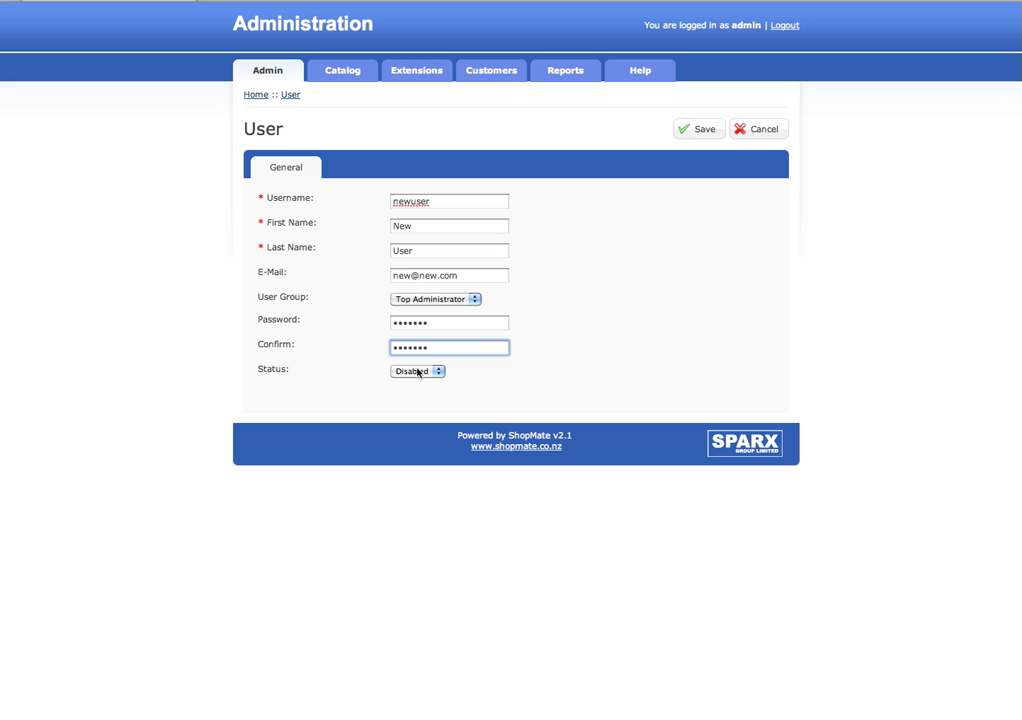
left_click(420, 378)
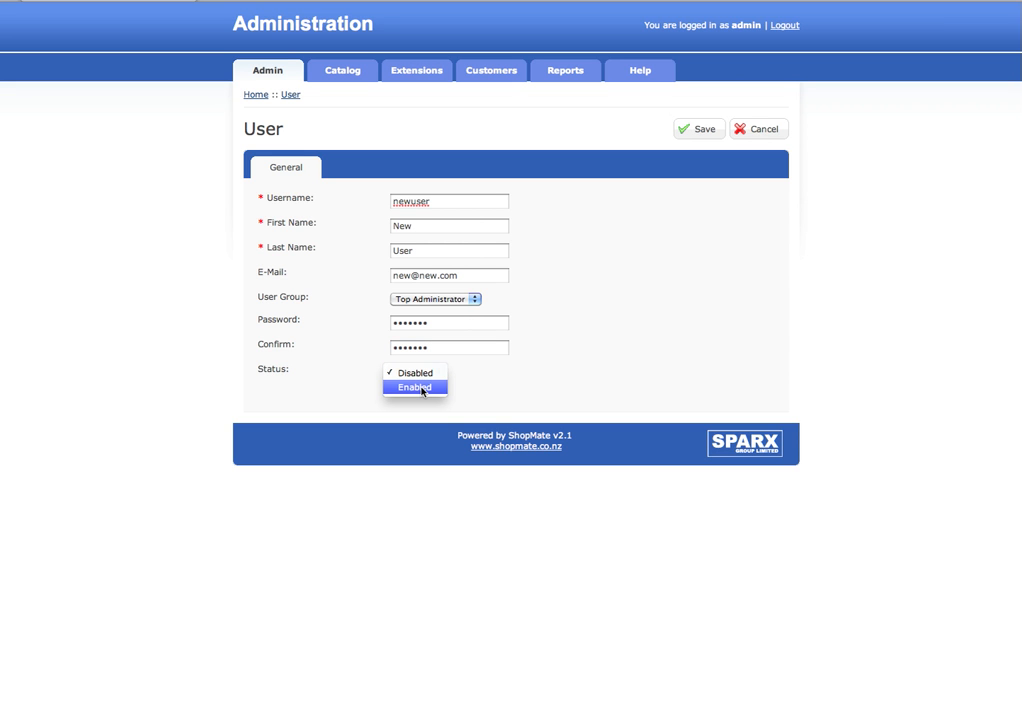
left_click(420, 388)
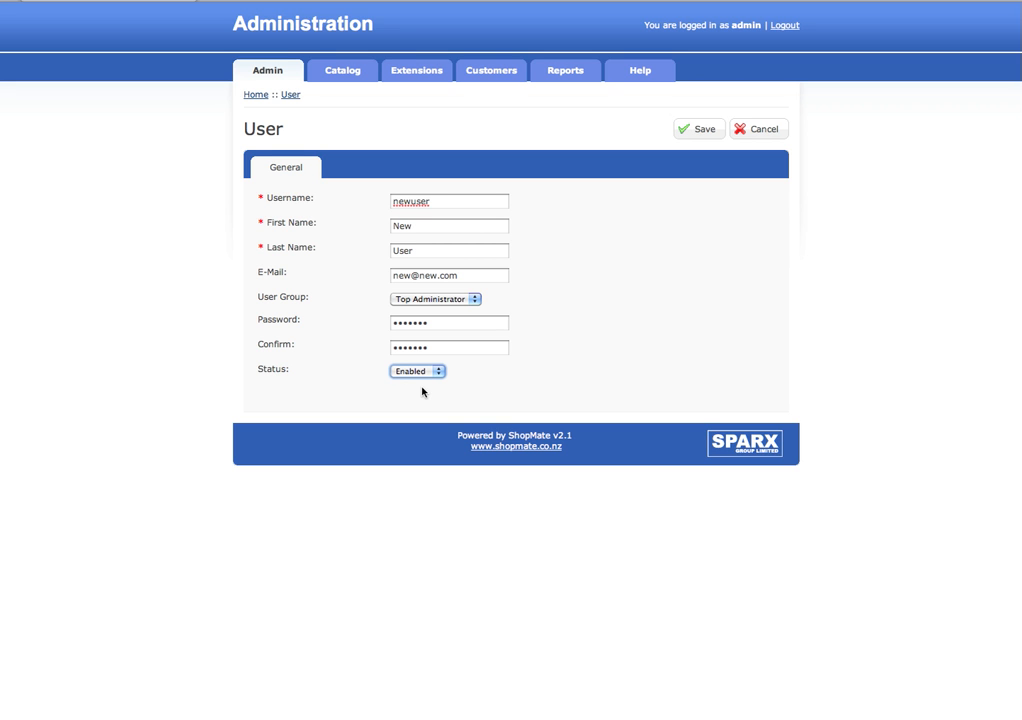
left_click(684, 130)
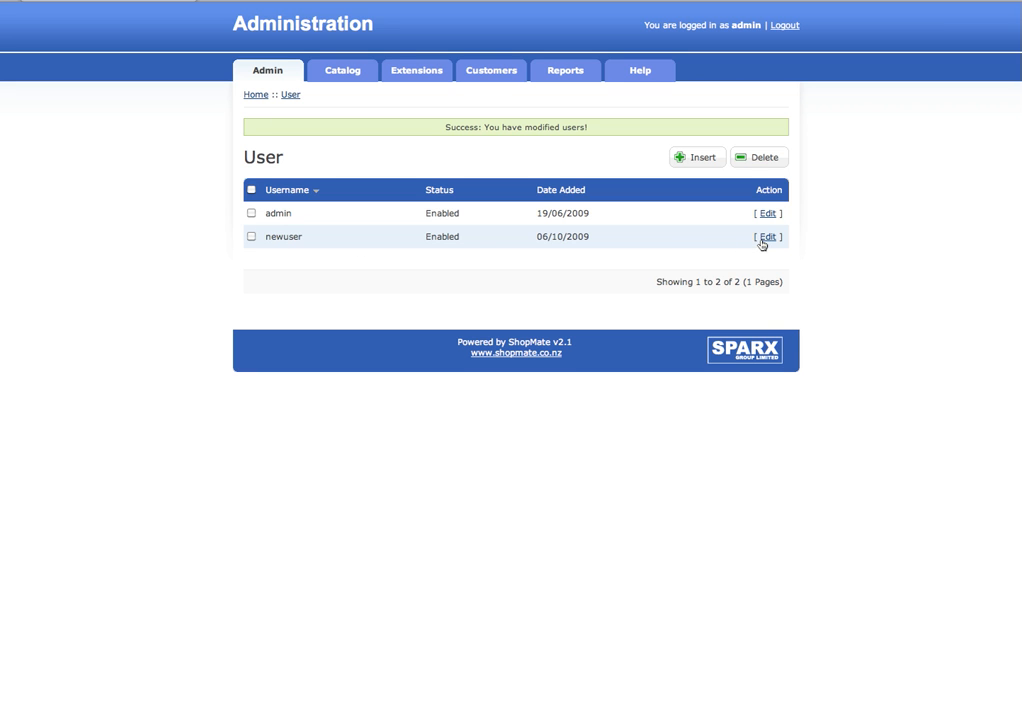
Step: Log out and sign back in as newuser with its password, declining the browser's save-password prompt
left_click(783, 25)
left_click_drag(563, 235, 411, 231)
type("newuser")
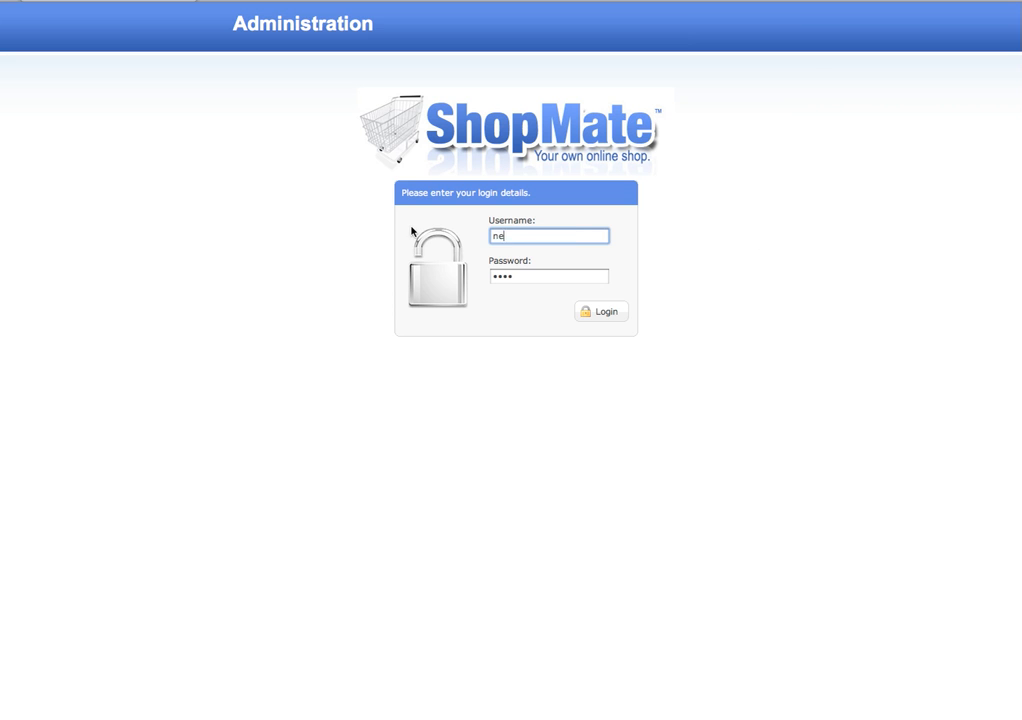
key("Tab")
type("newuser")
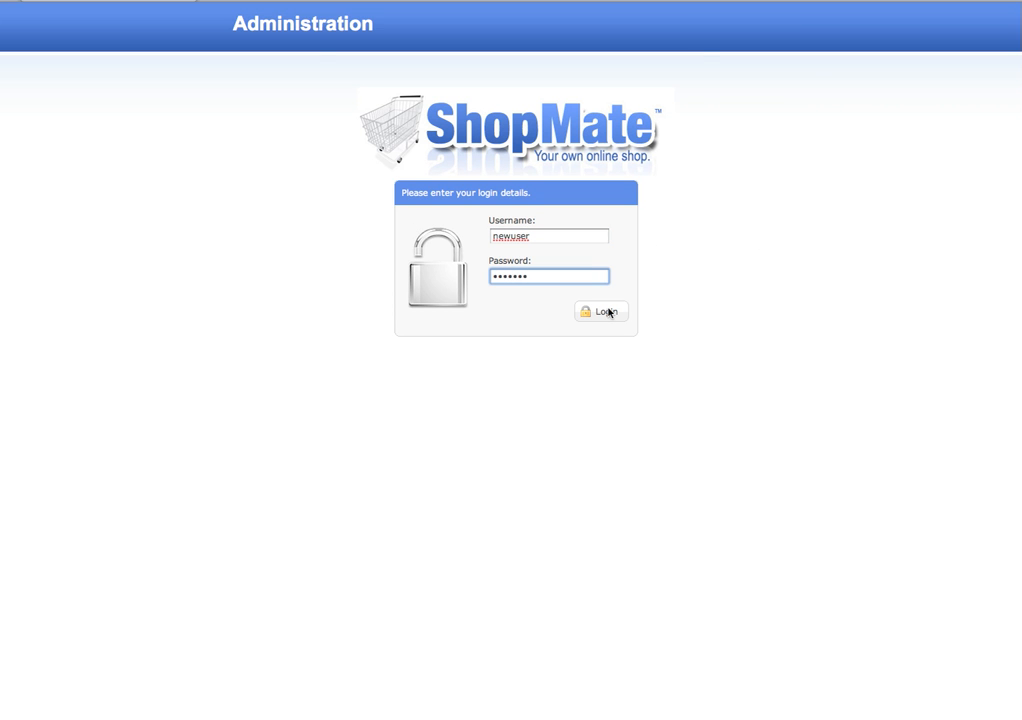
left_click(609, 312)
left_click(580, 75)
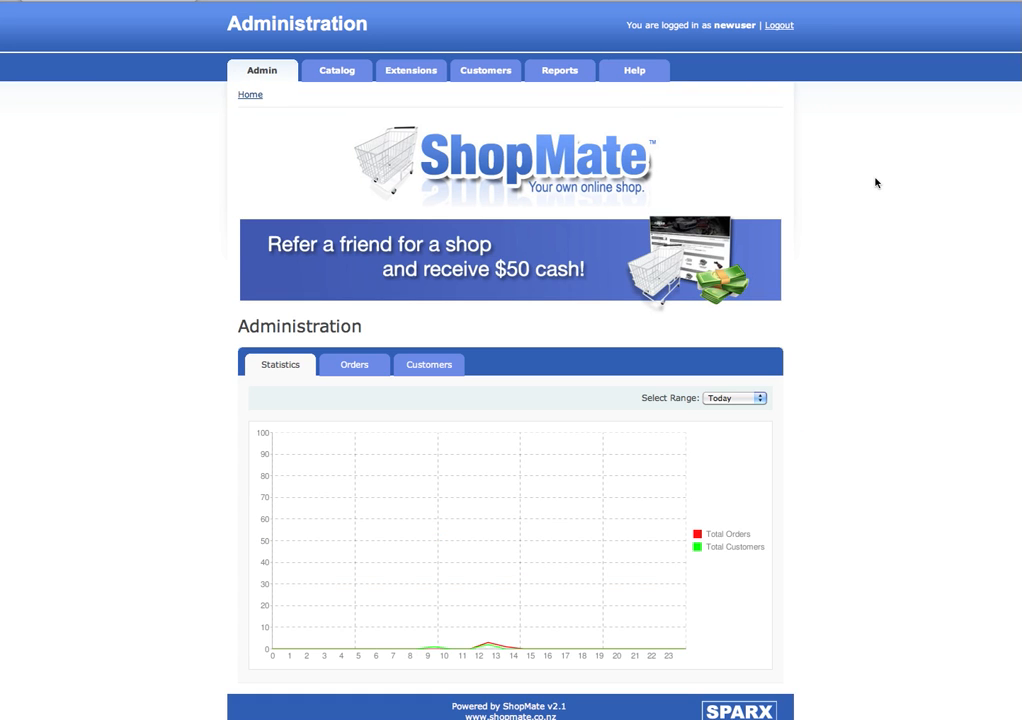
Step: Open the user list and re-save newuser's details unchanged
mouse_move(253, 70)
mouse_move(298, 130)
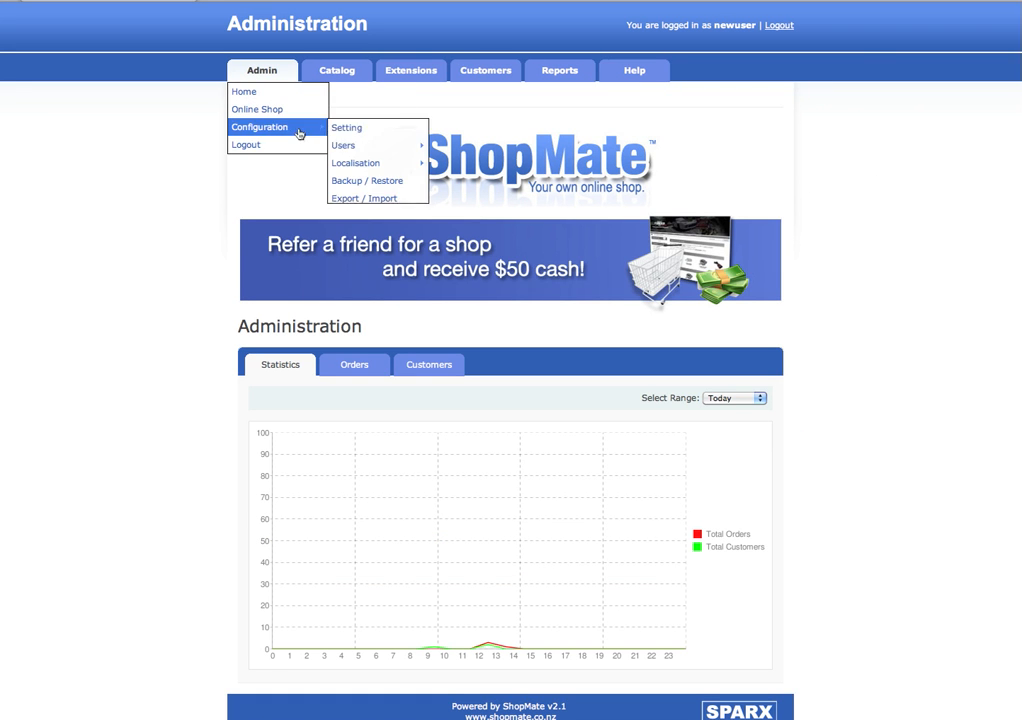
mouse_move(342, 148)
left_click(447, 148)
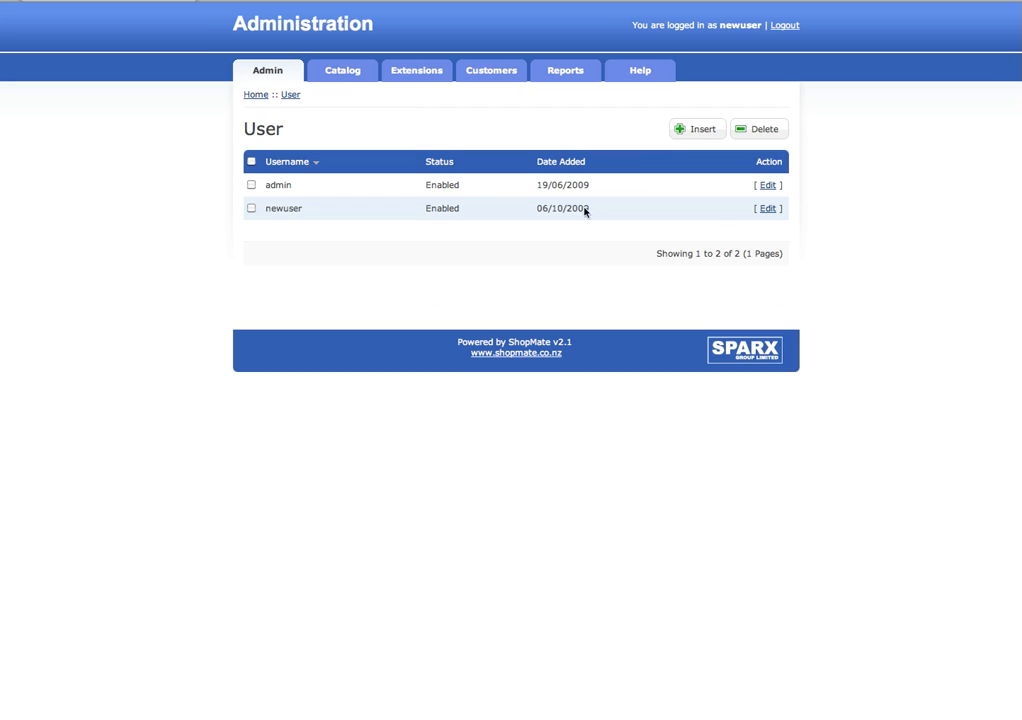
left_click(766, 209)
left_click(687, 130)
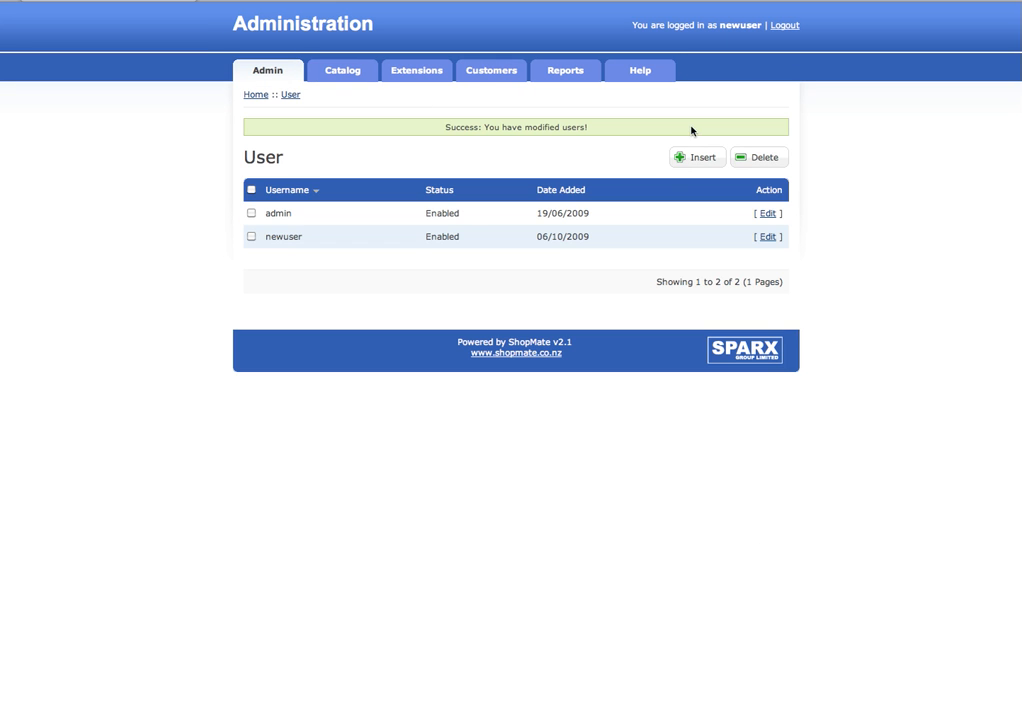
Step: Confirm newuser stays in Top Administrator, return to the user list, and tick its row
left_click(767, 236)
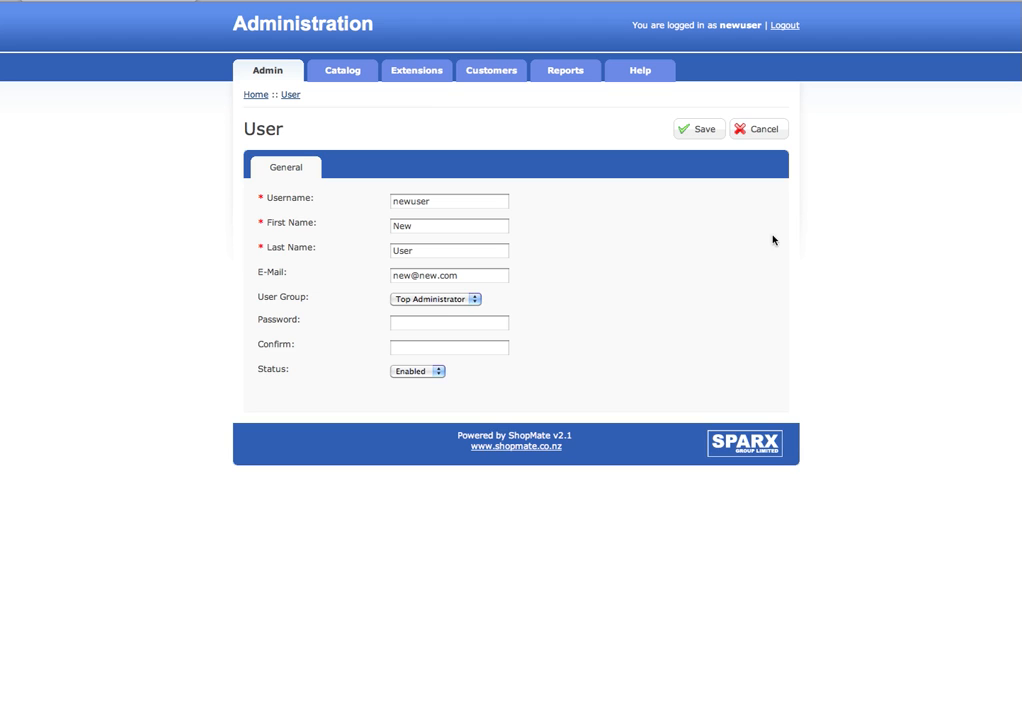
left_click(447, 298)
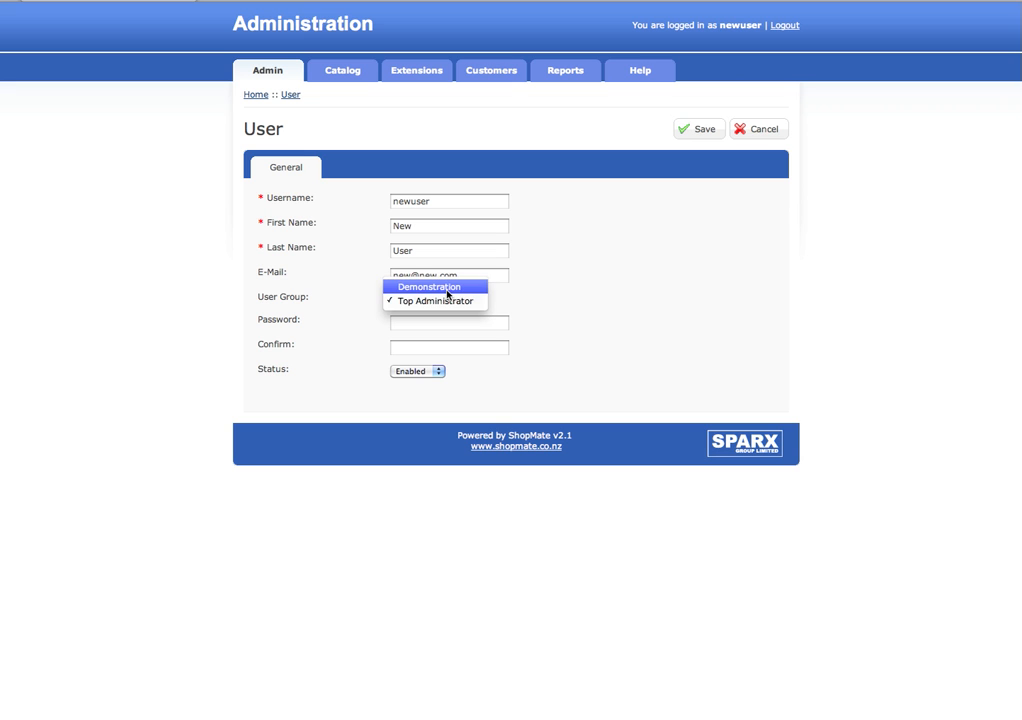
left_click(566, 294)
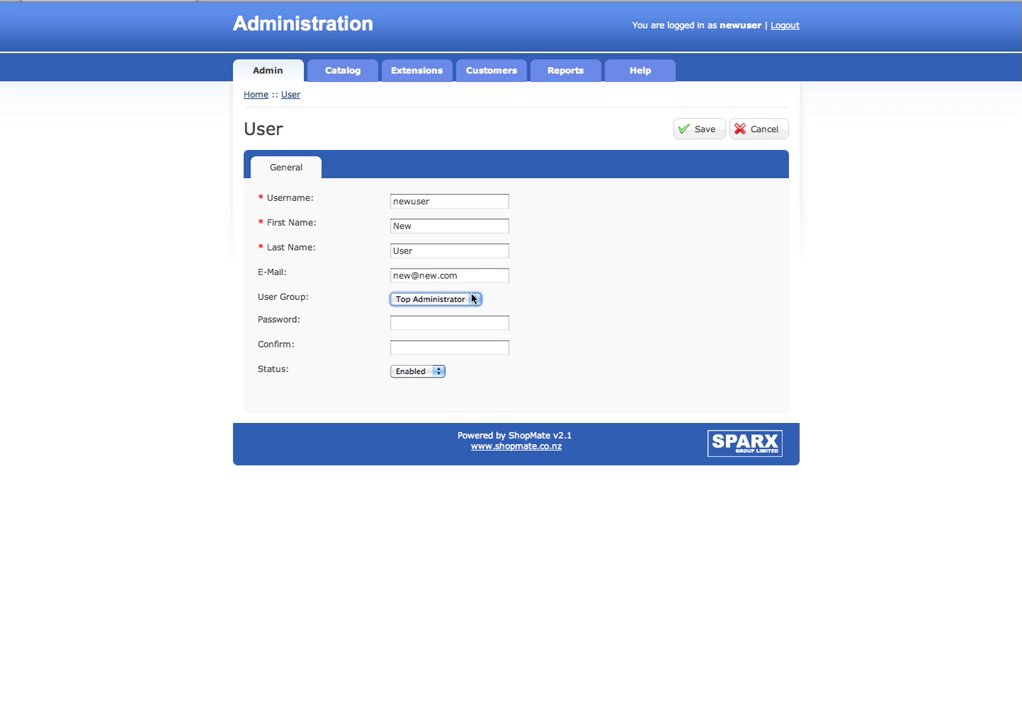
left_click(295, 96)
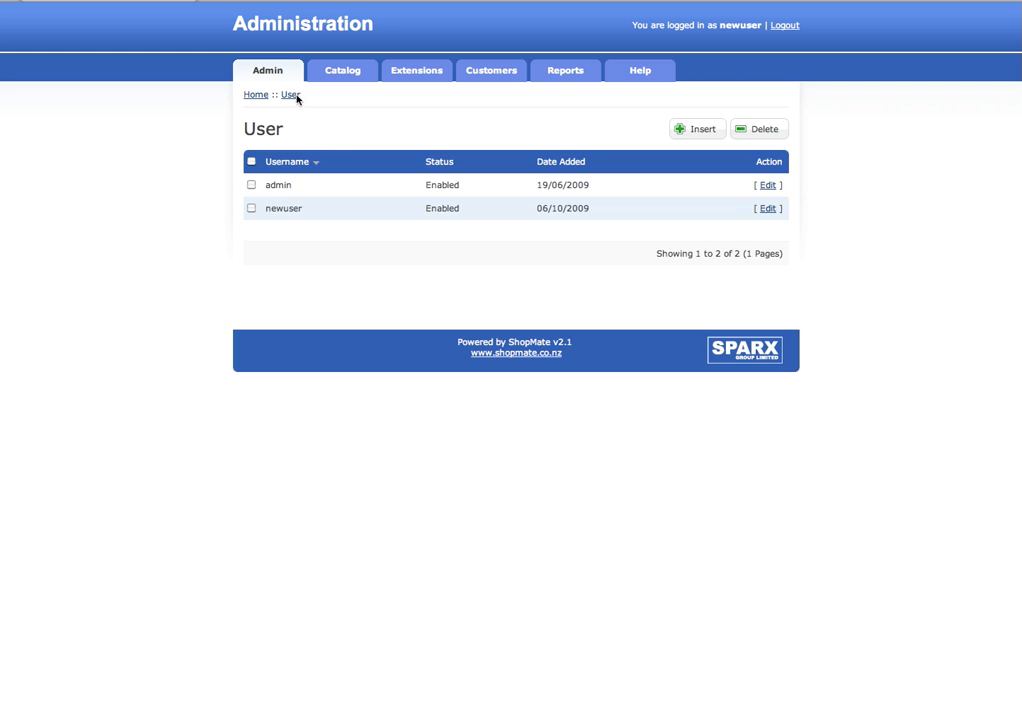
left_click(251, 208)
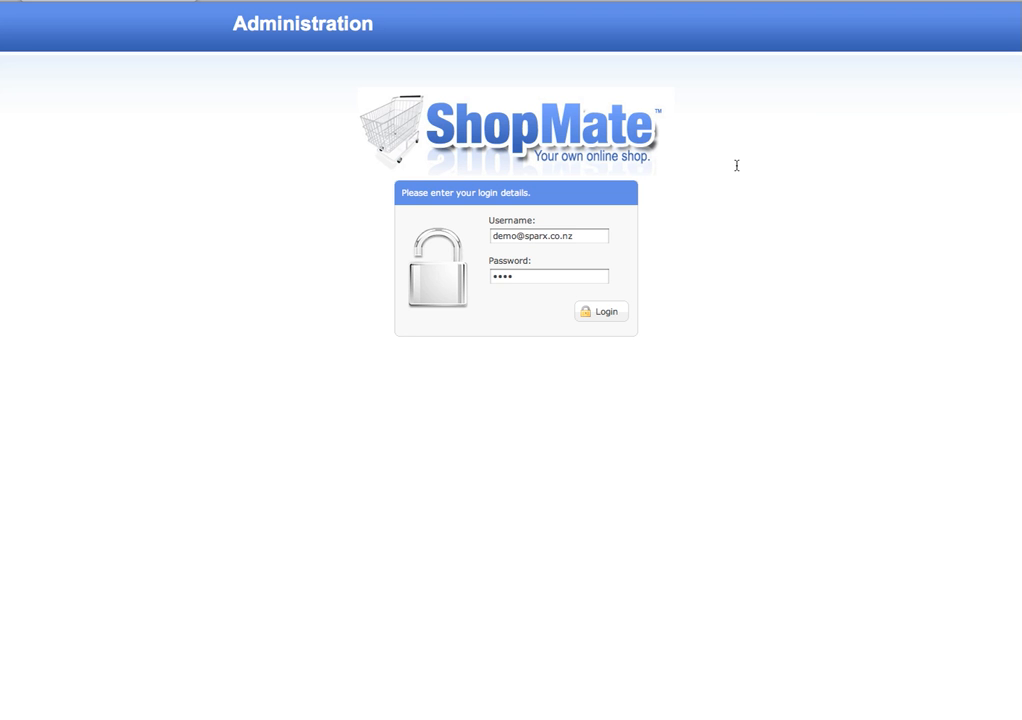
Step: Log in with the admin username and its password
left_click_drag(589, 236, 455, 237)
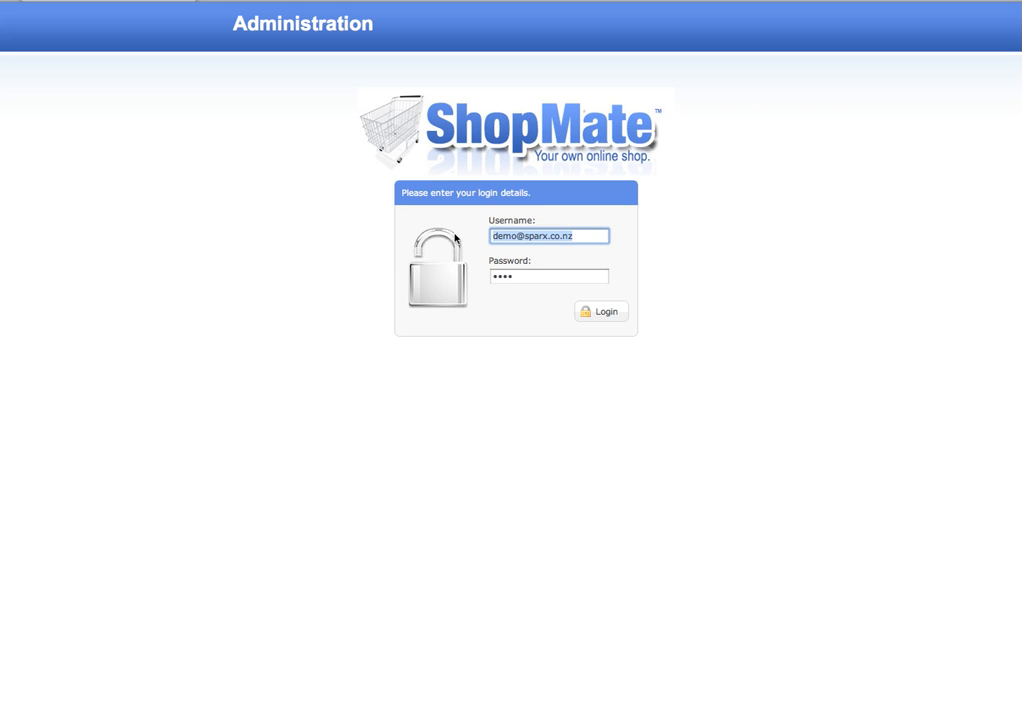
type("admin")
key("BackSpace")
key("BackSpace")
key("BackSpace")
key("BackSpace")
key("BackSpace")
type("demo@")
key("BackSpace")
key("BackSpace")
key("BackSpace")
key("BackSpace")
key("BackSpace")
key("BackSpace")
type("admin")
key("Tab")
type("admin")
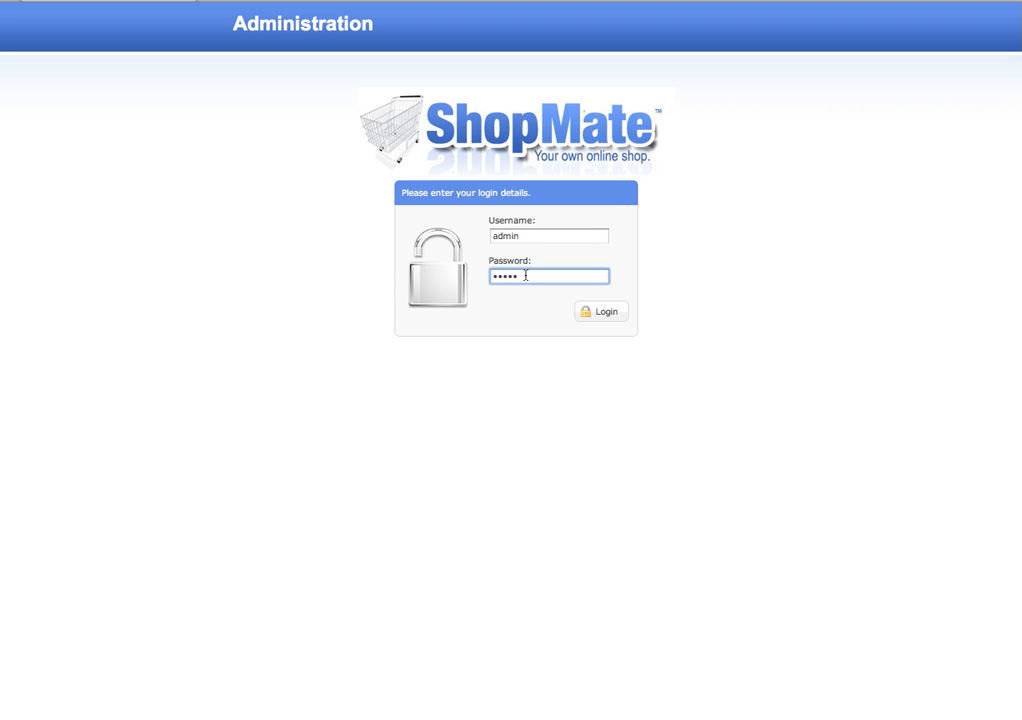
left_click(609, 317)
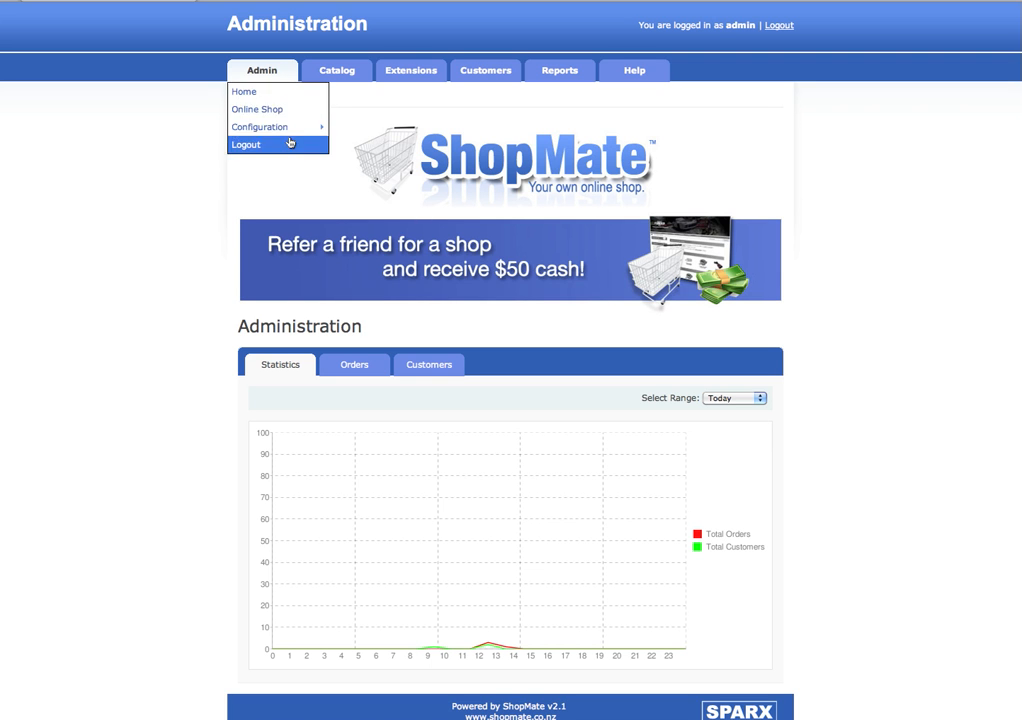
Step: Open the User Group list and edit the Demonstration group
mouse_move(277, 84)
mouse_move(295, 127)
mouse_move(395, 146)
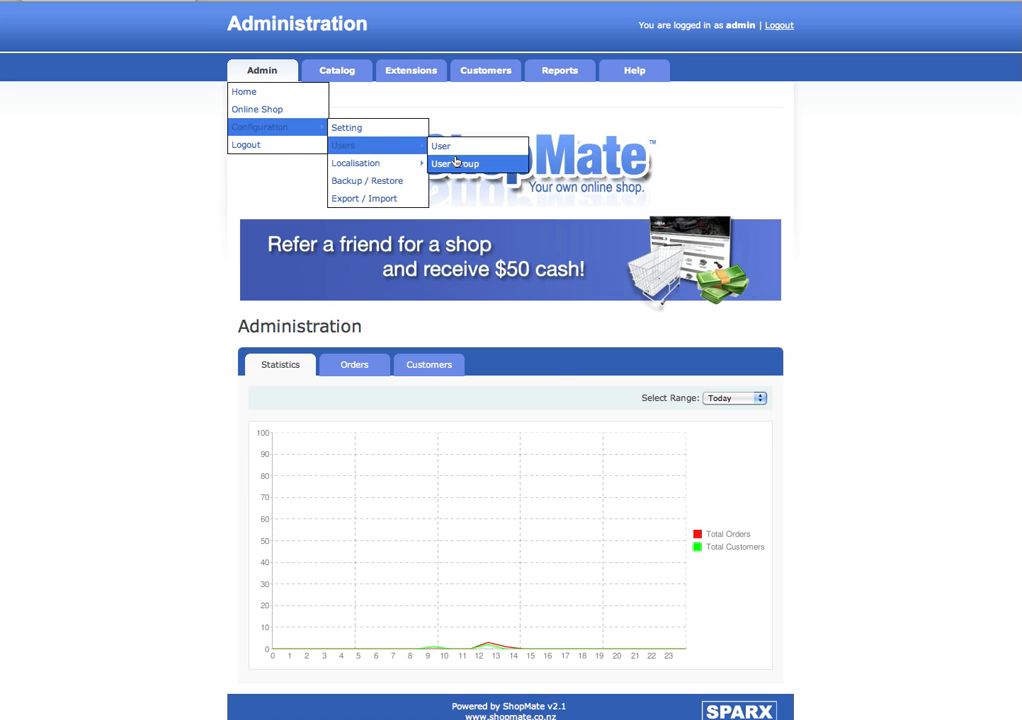
left_click(456, 163)
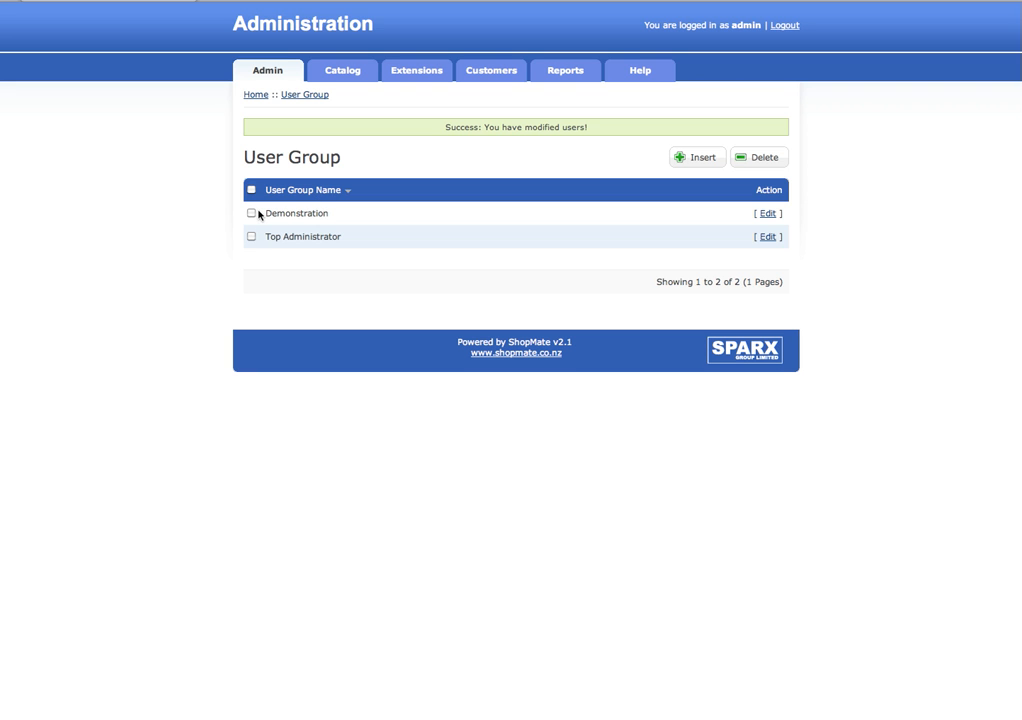
left_click(768, 214)
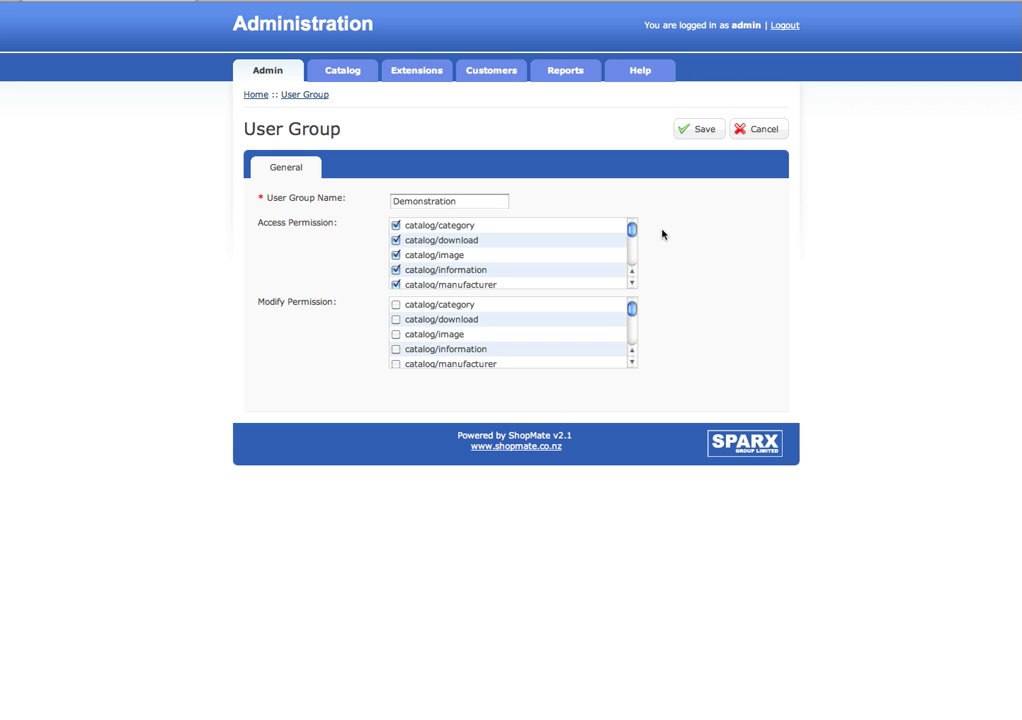
Step: Review Demonstration's permissions, toggling payment/paypal modify and user/user access back unchanged, then save
mouse_move(634, 230)
left_mouse_down()
mouse_move(637, 268)
mouse_move(640, 234)
left_mouse_up()
left_click_drag(640, 234, 634, 257)
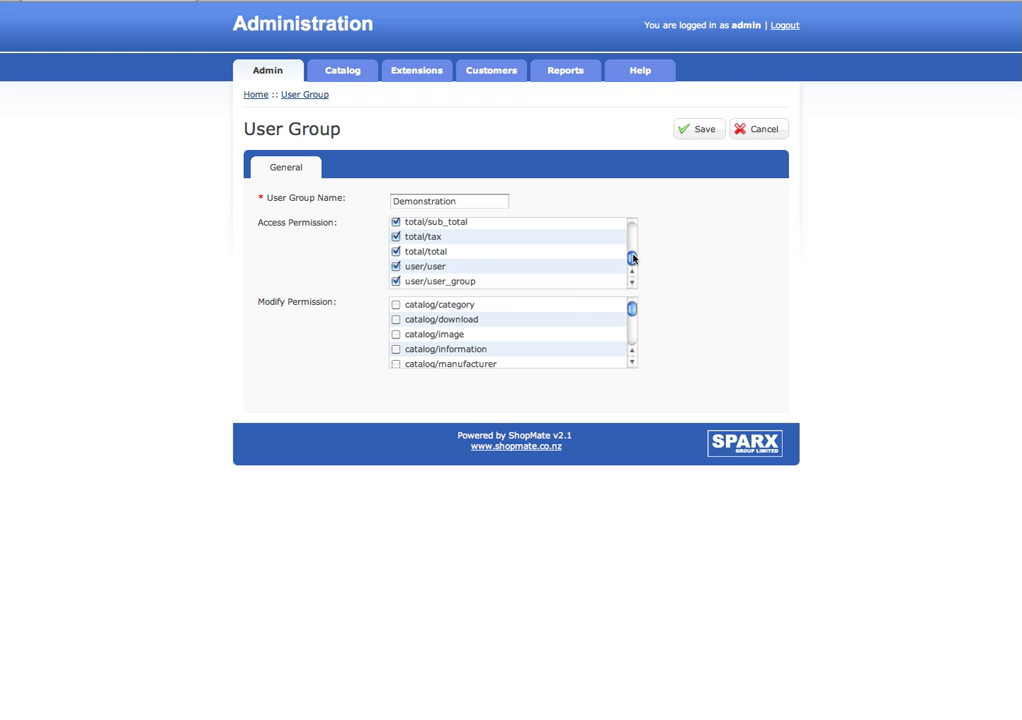
left_click_drag(631, 311, 635, 329)
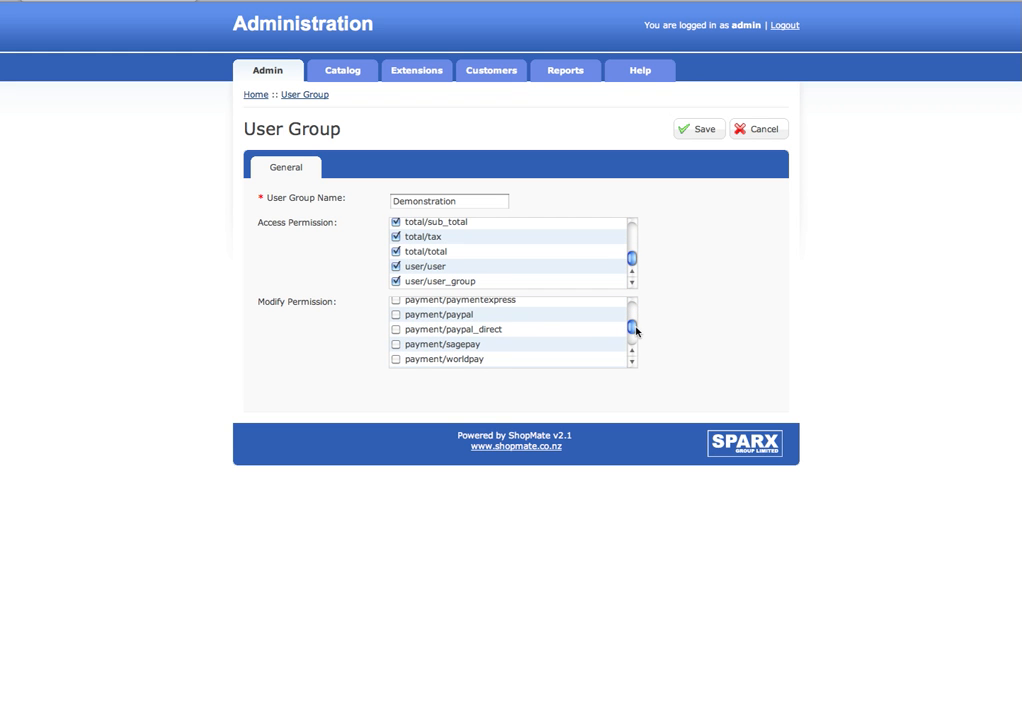
left_click(396, 316)
left_click(396, 314)
left_click(396, 266)
left_click(396, 266)
scroll(632, 324, "up", 10)
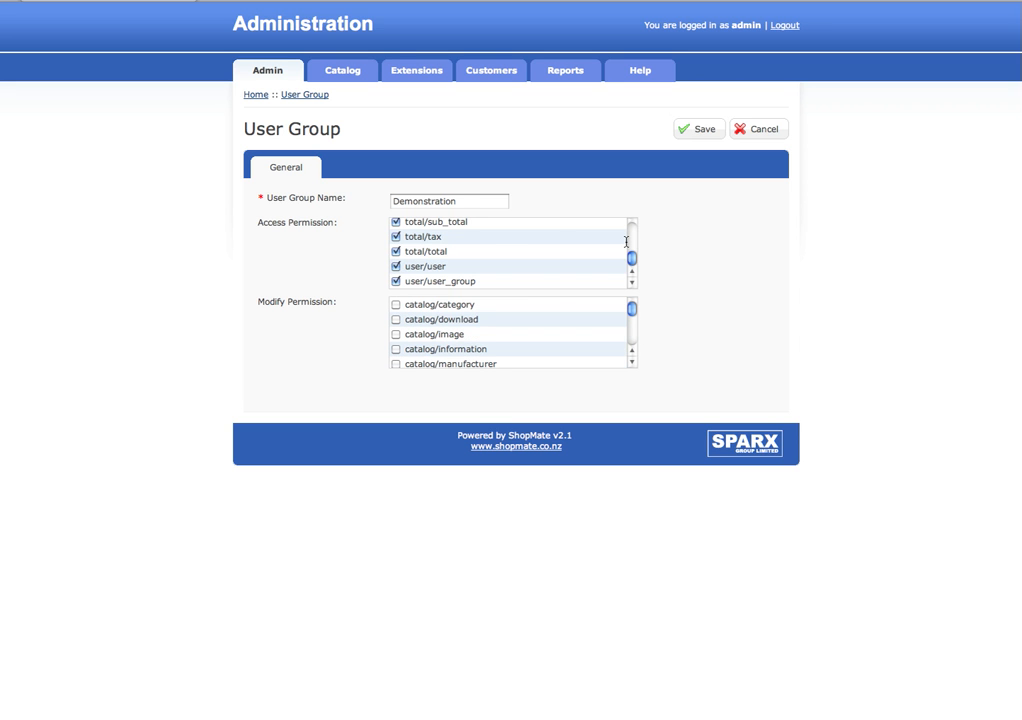
double_click(481, 200)
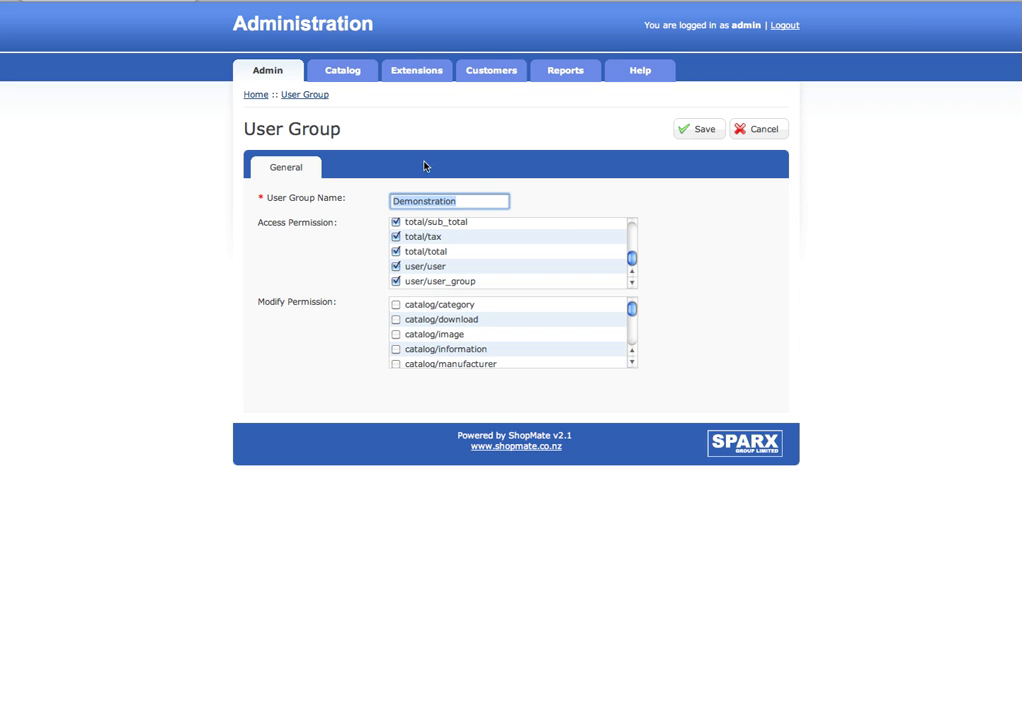
left_click(686, 129)
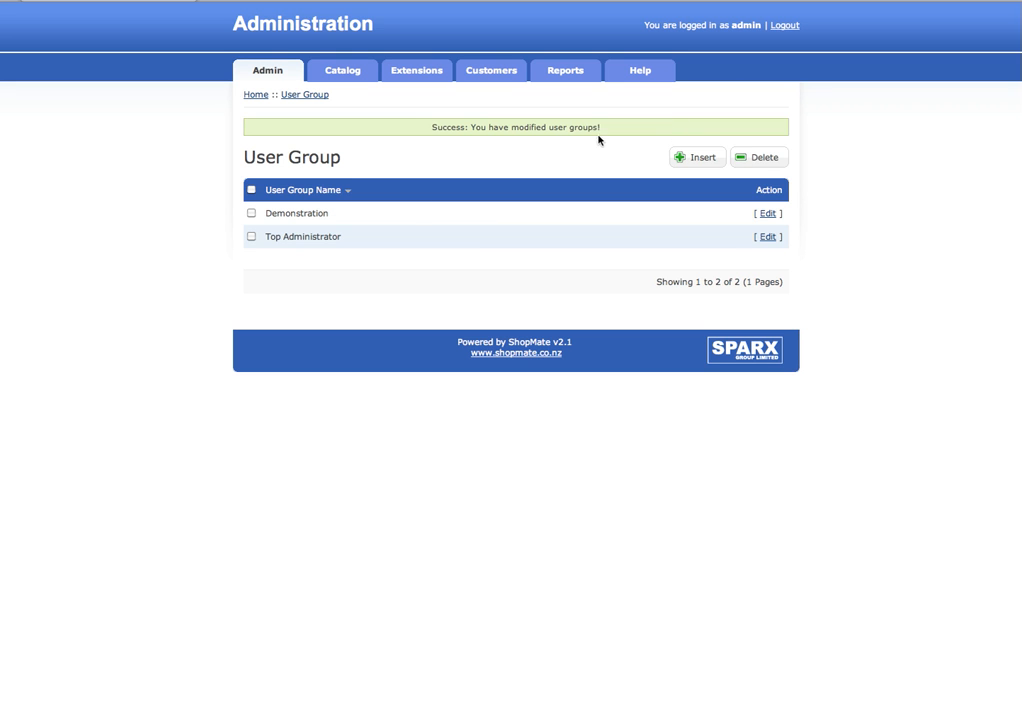
Step: Create and save a user group named 'New User Group'
left_click(685, 160)
left_click(475, 200)
type("New")
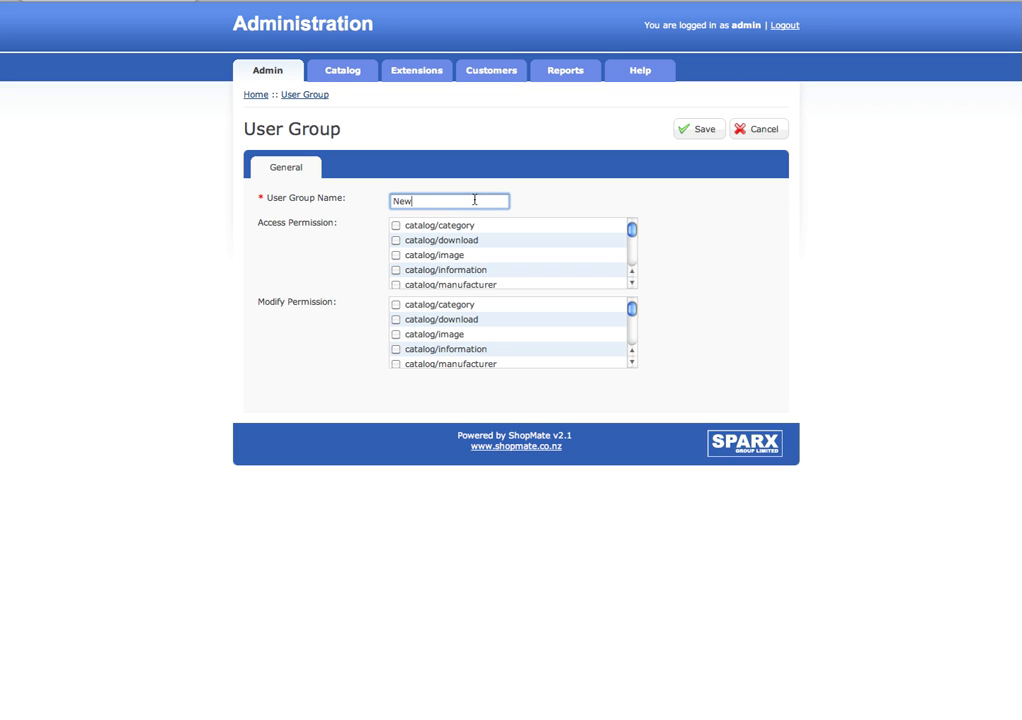
type(" User Group")
left_click(704, 137)
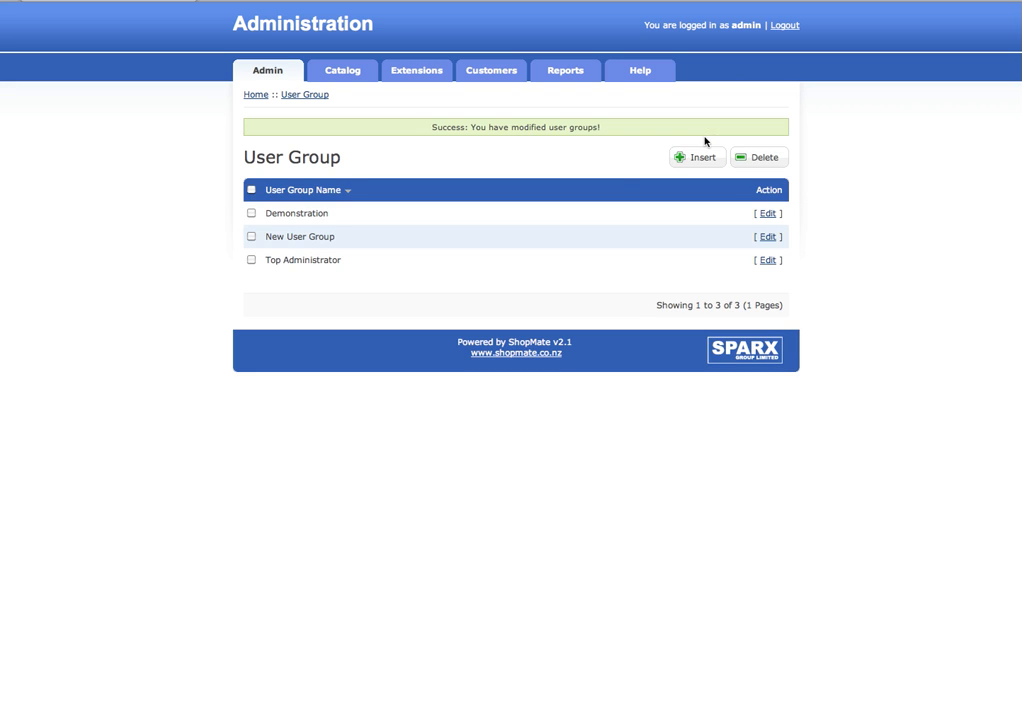
Step: Tick New User Group in the list and delete it
left_click(251, 236)
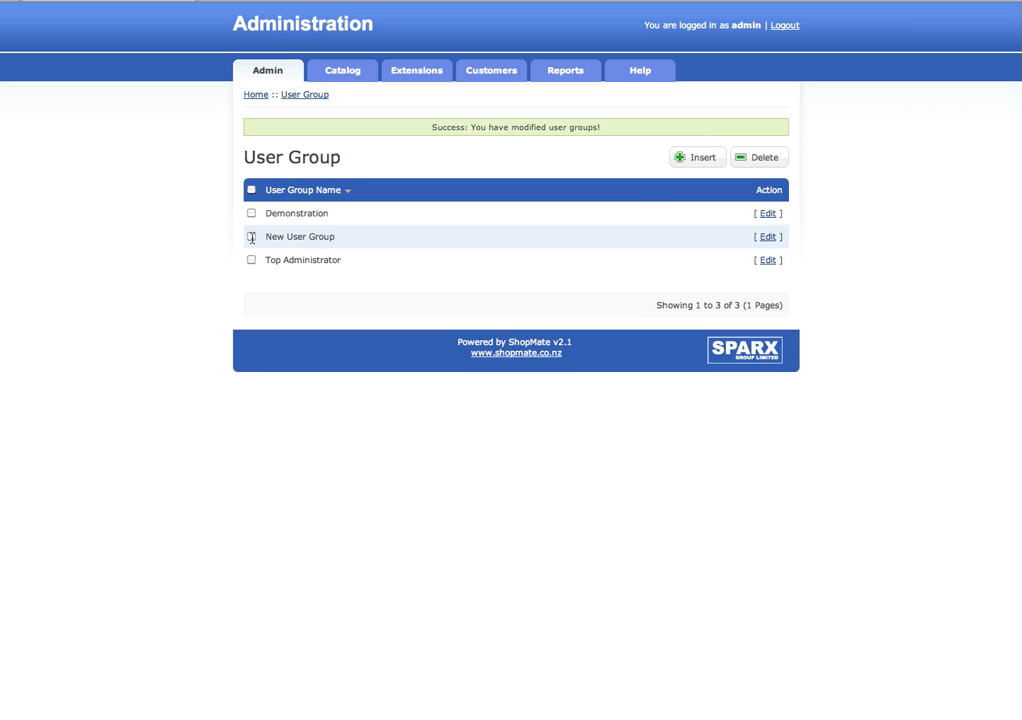
left_click(753, 164)
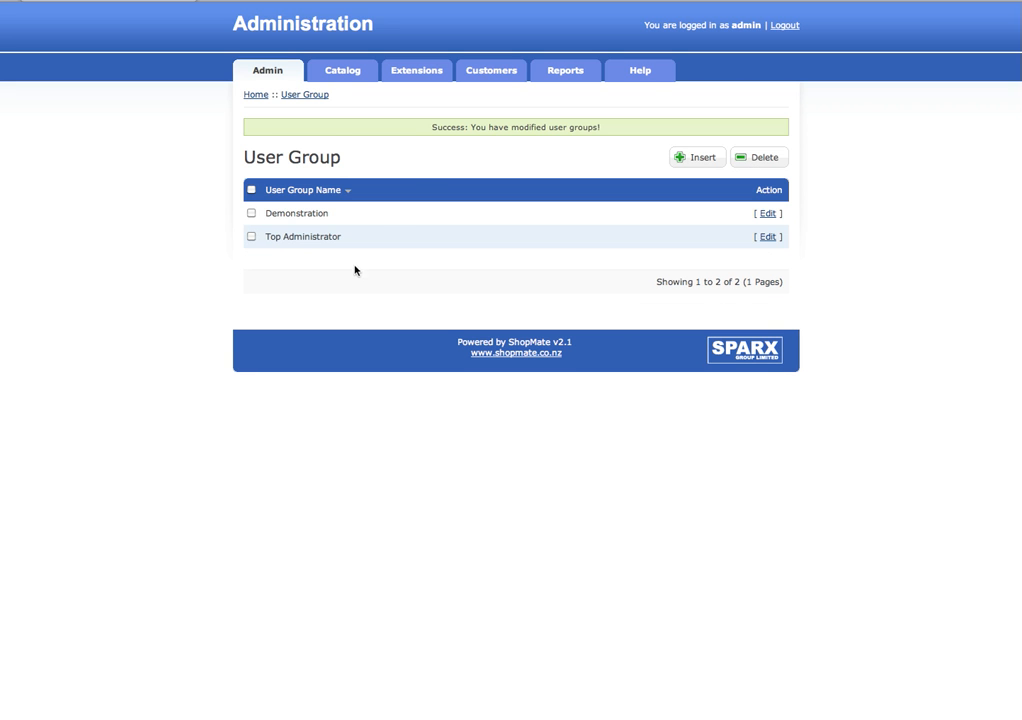
mouse_move(285, 70)
mouse_move(275, 127)
mouse_move(375, 146)
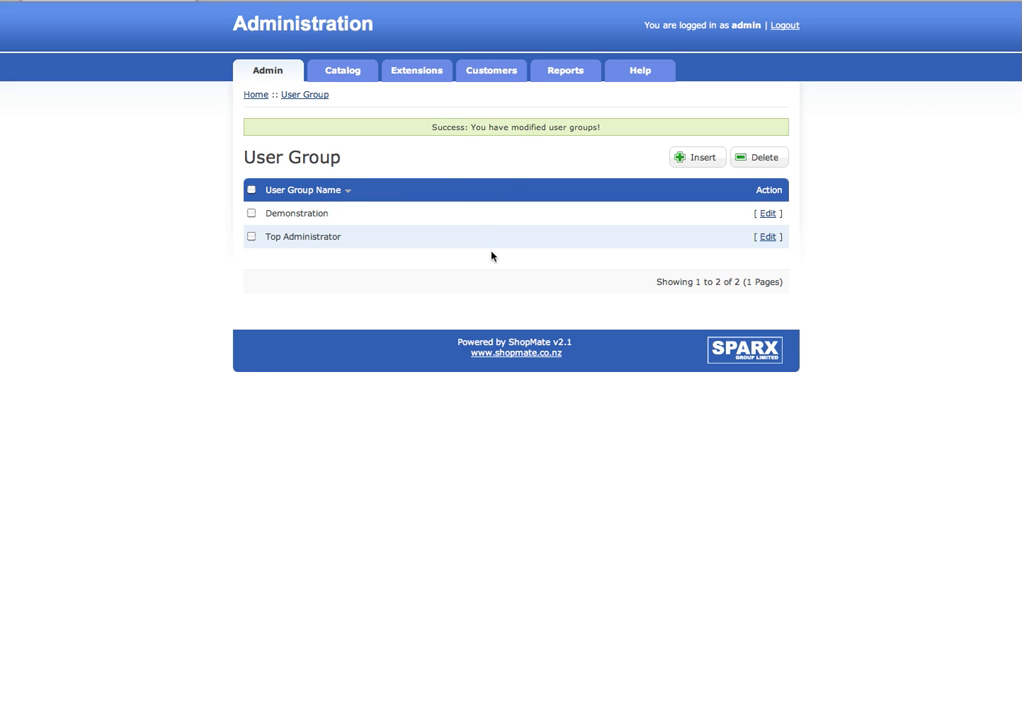